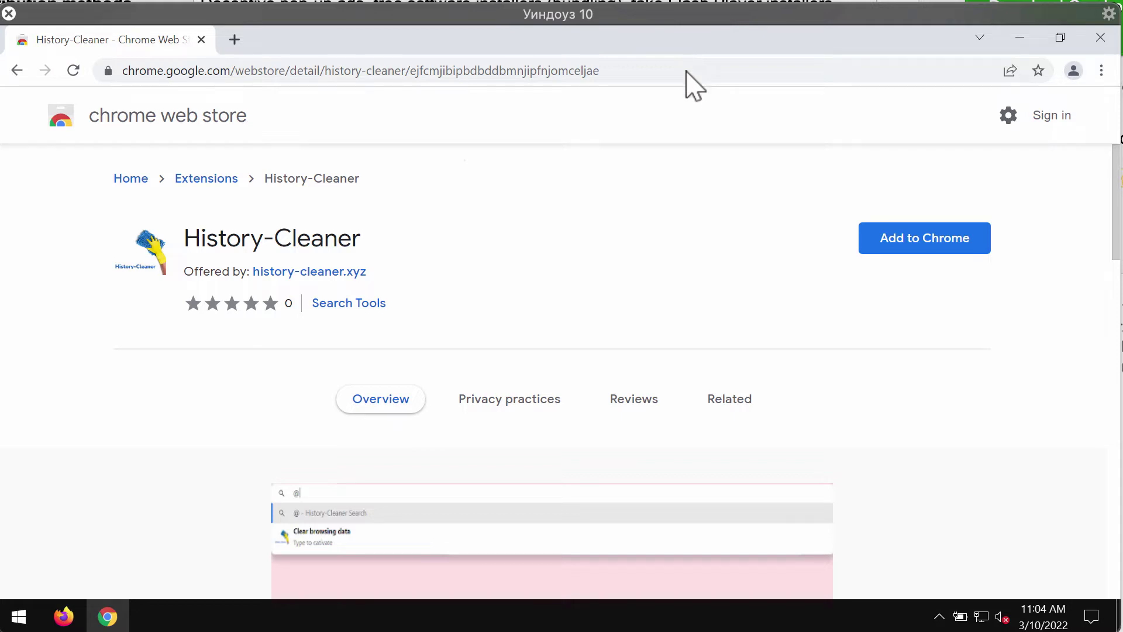
# Add the History-Cleaner extension to Chrome, then search for 'cae' to reach search1.me results.
pyautogui.click(914, 242)
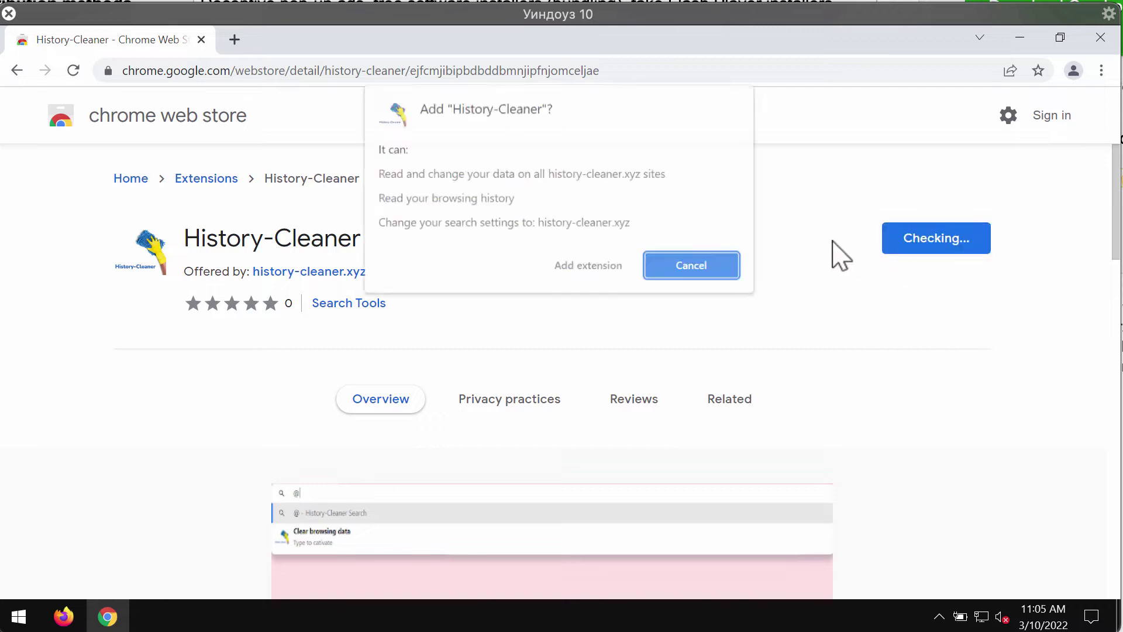
pyautogui.click(590, 262)
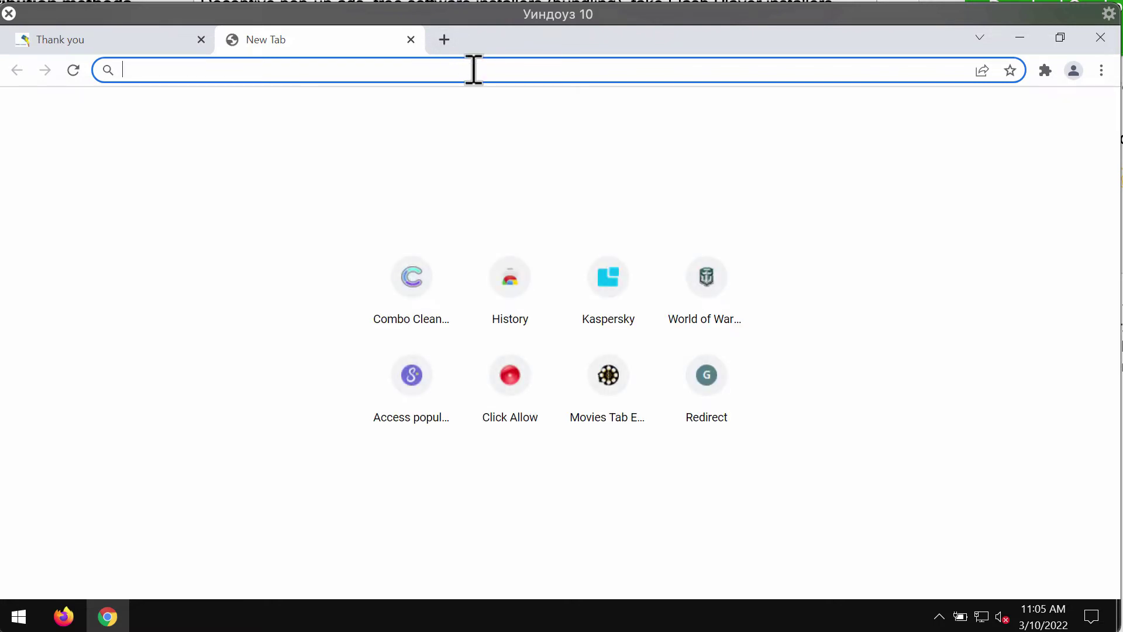
pyautogui.write('cae')
pyautogui.press('Return')
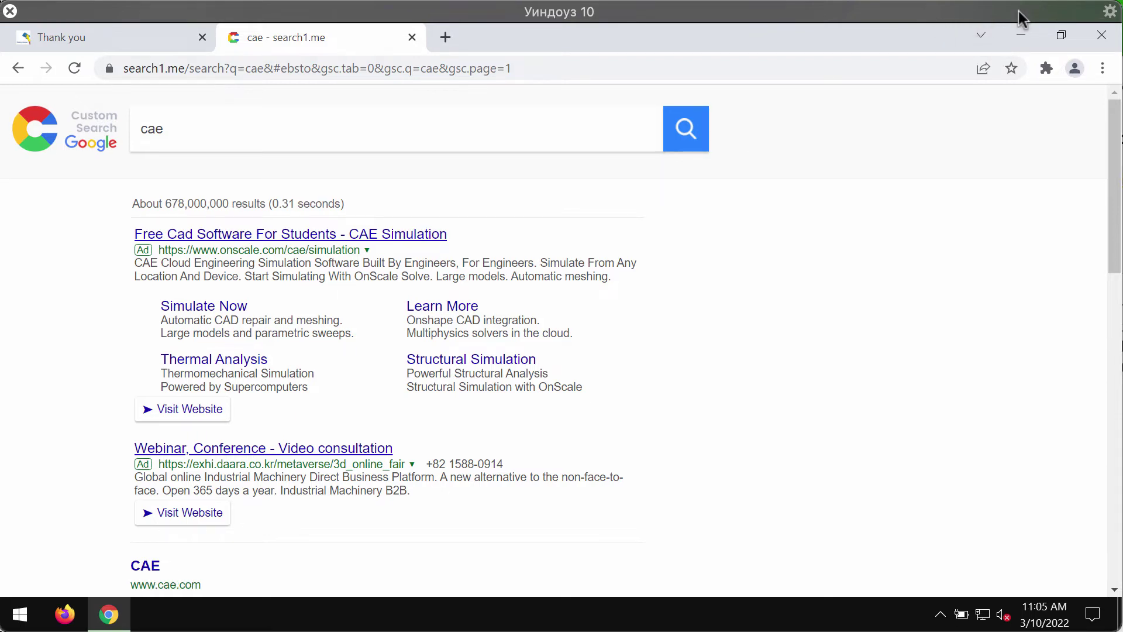
# Switch off the History-Cleaner extension on Chrome's Extensions page.
pyautogui.click(1102, 68)
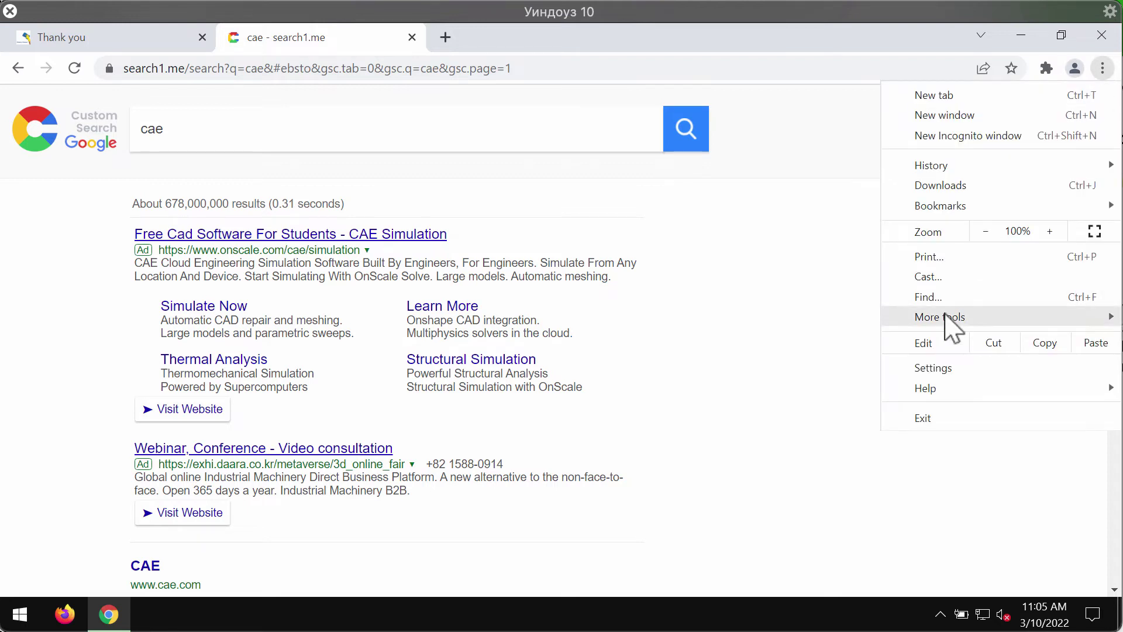
pyautogui.moveTo(940, 317)
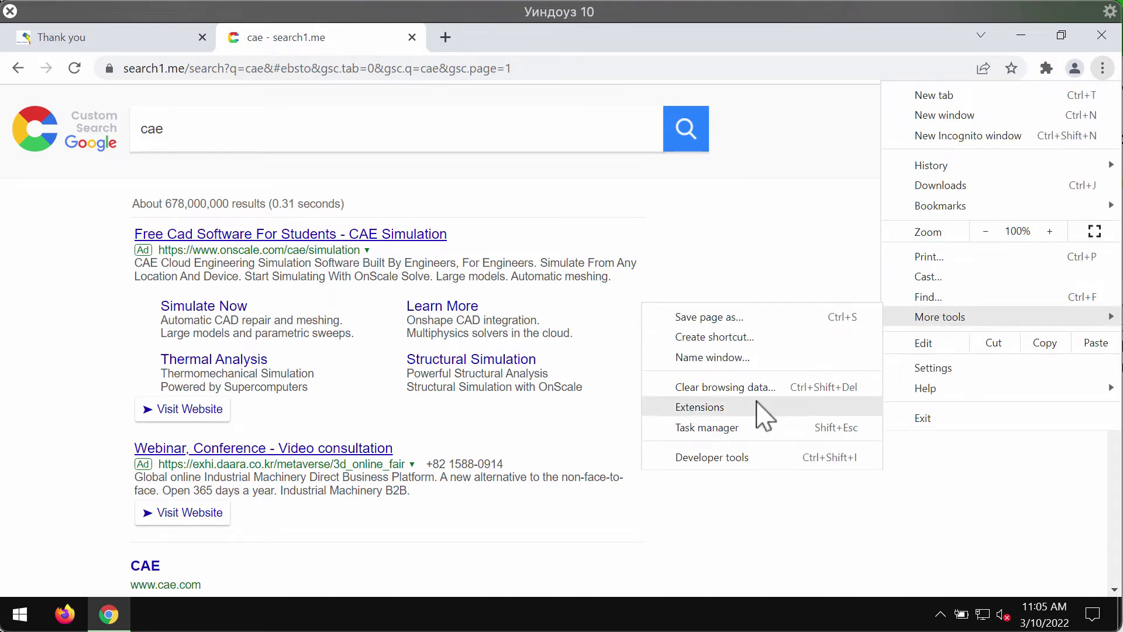
pyautogui.click(754, 407)
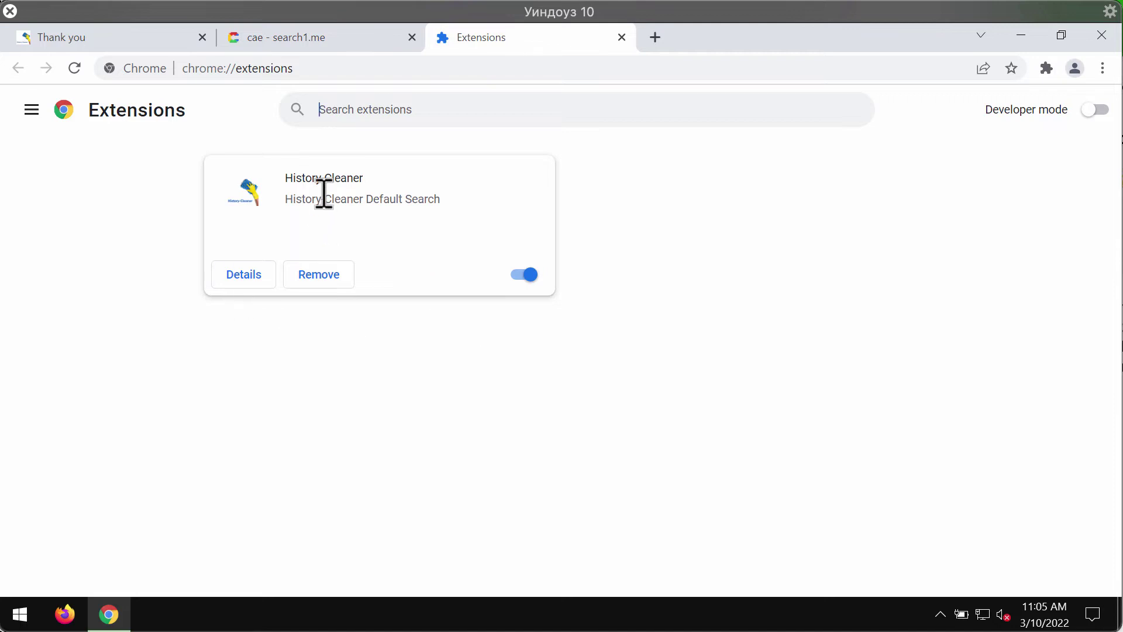
pyautogui.moveTo(289, 178); pyautogui.dragTo(381, 187)
pyautogui.click(552, 293)
pyautogui.click(540, 284)
# Remove History-Cleaner and close the extensions and search results tabs.
pyautogui.click(319, 277)
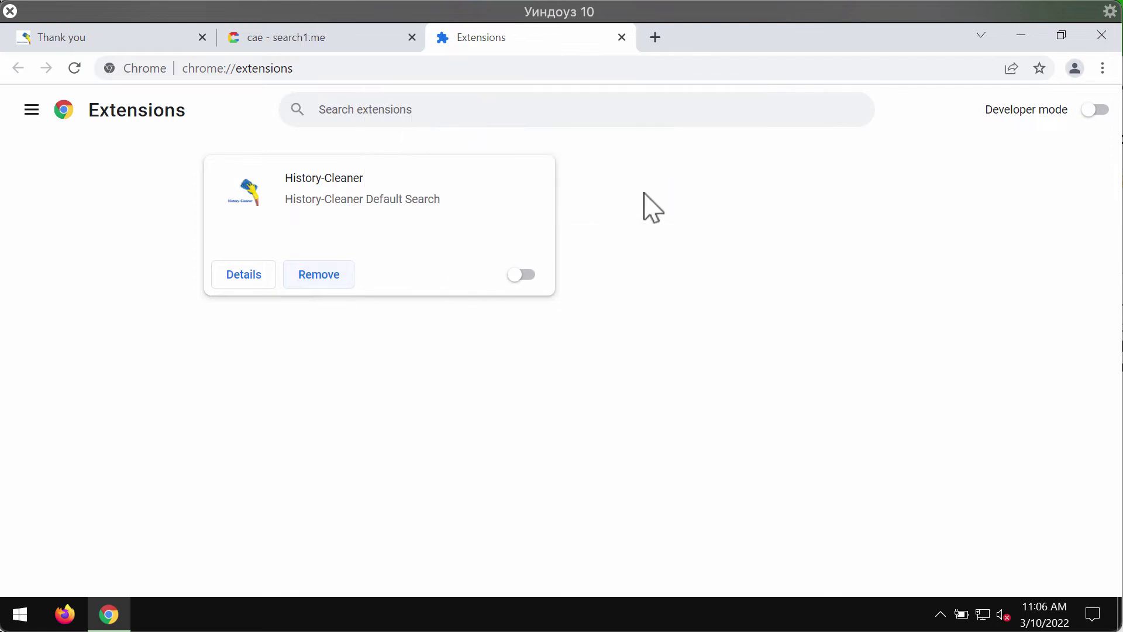
pyautogui.click(643, 198)
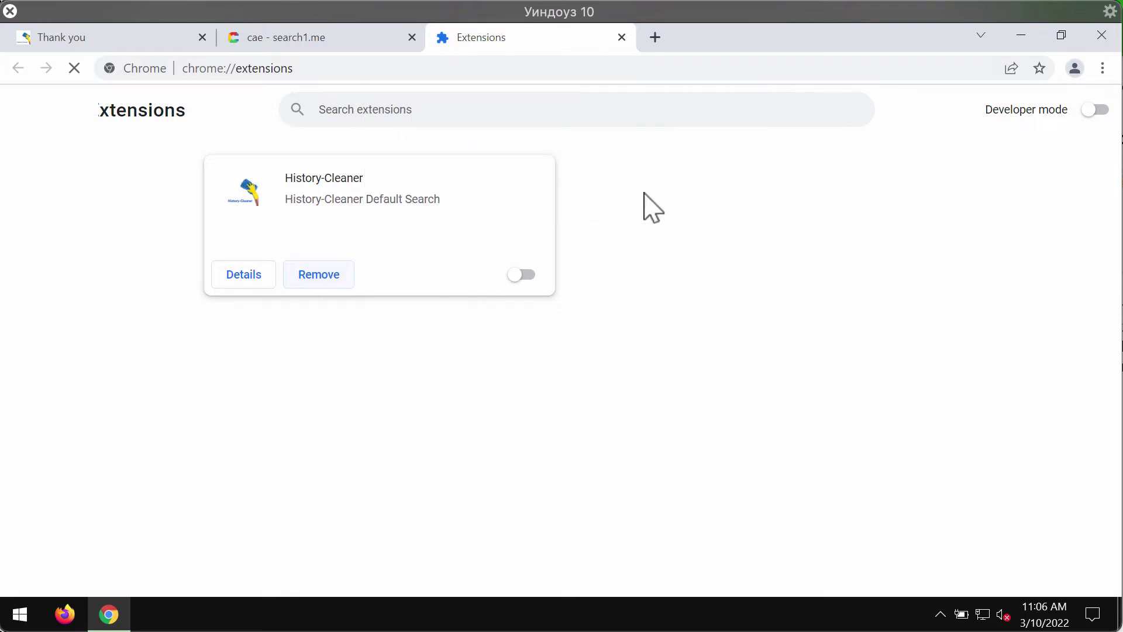
pyautogui.click(622, 38)
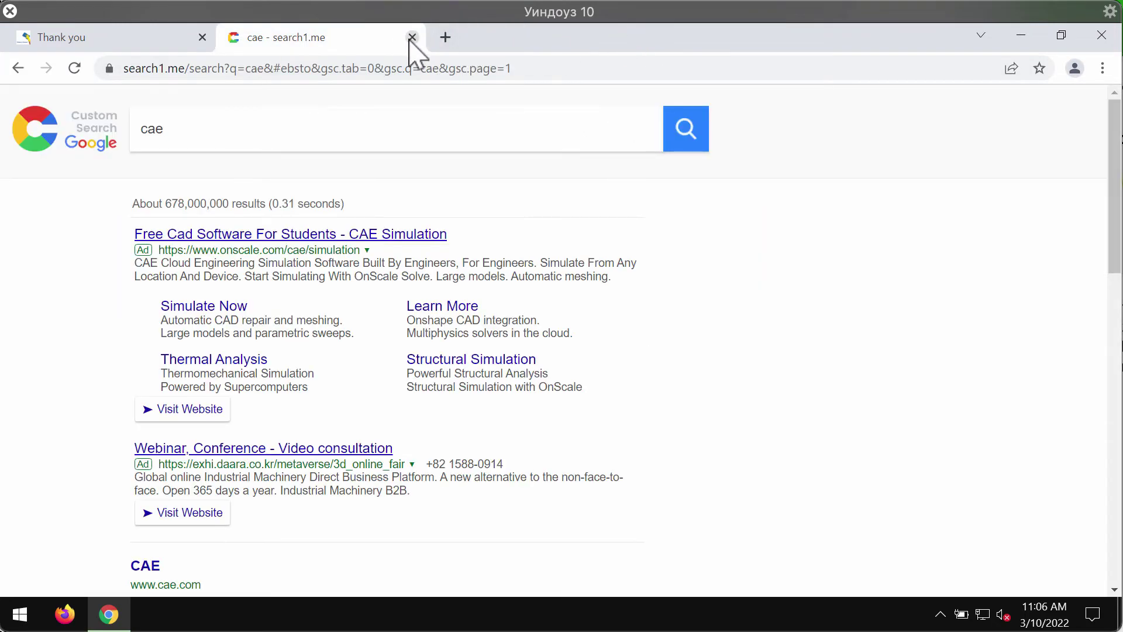
pyautogui.click(412, 38)
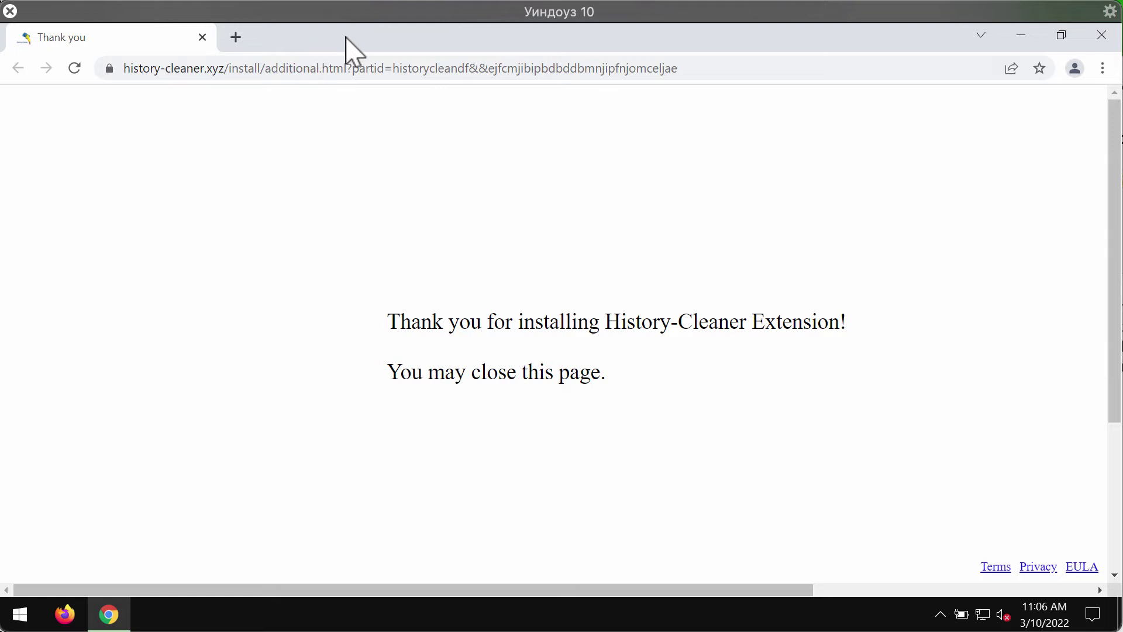
# Visit combocleaner.com in a new tab, then minimise Chrome to reveal the desktop.
pyautogui.click(237, 39)
pyautogui.write('combocleaner.com')
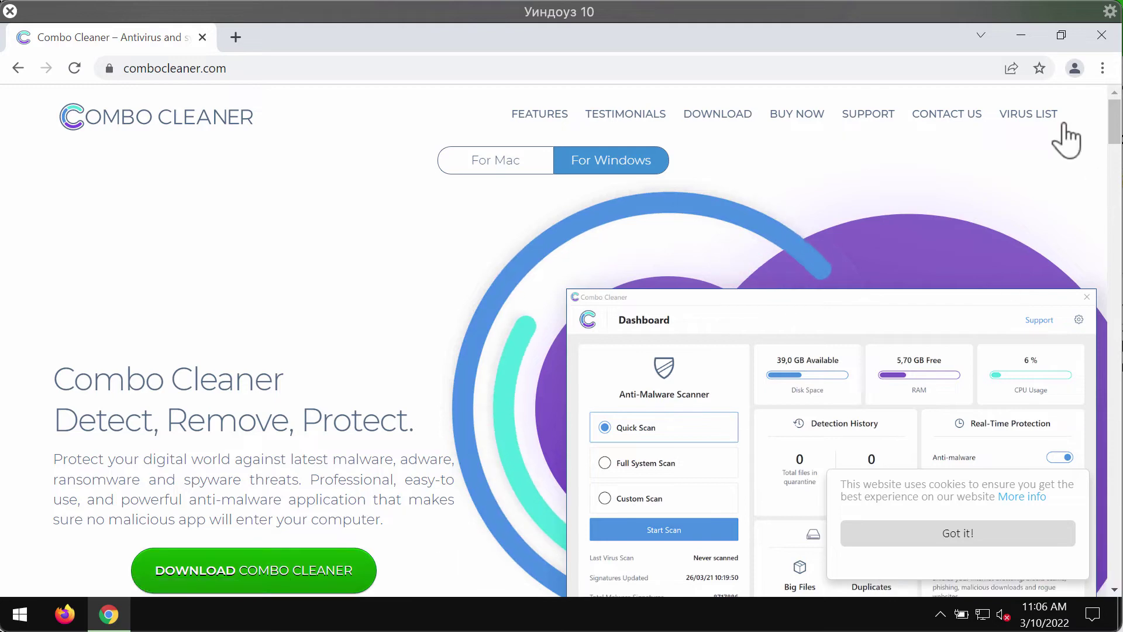
pyautogui.click(1021, 36)
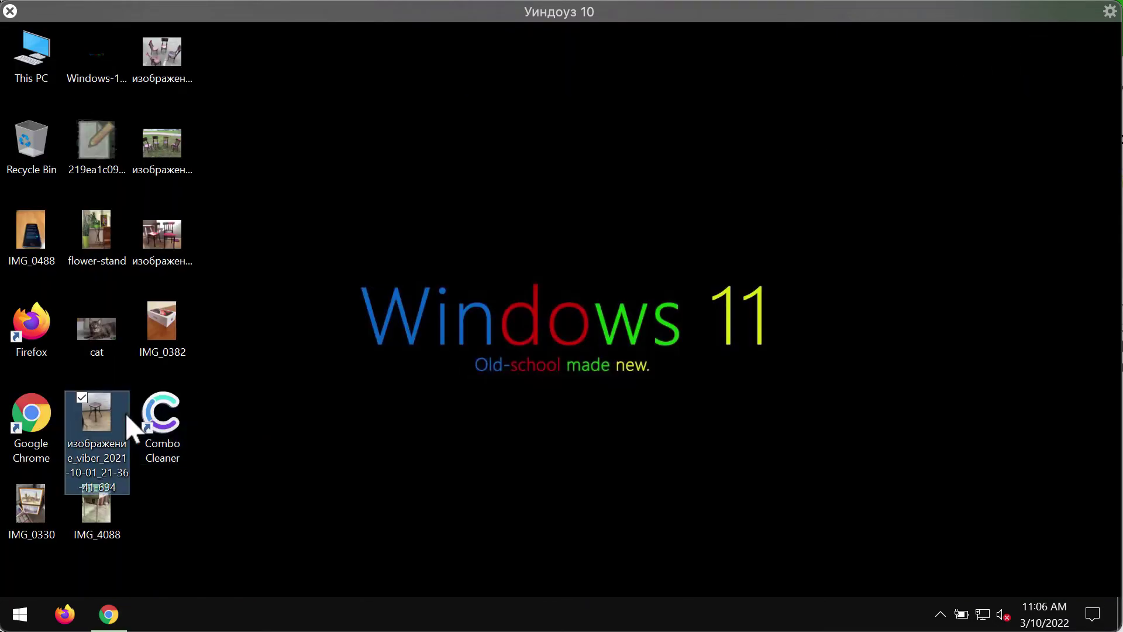
# Launch Combo Cleaner from its desktop shortcut and start a Quick Scan.
pyautogui.click(157, 417)
pyautogui.doubleClick(157, 416)
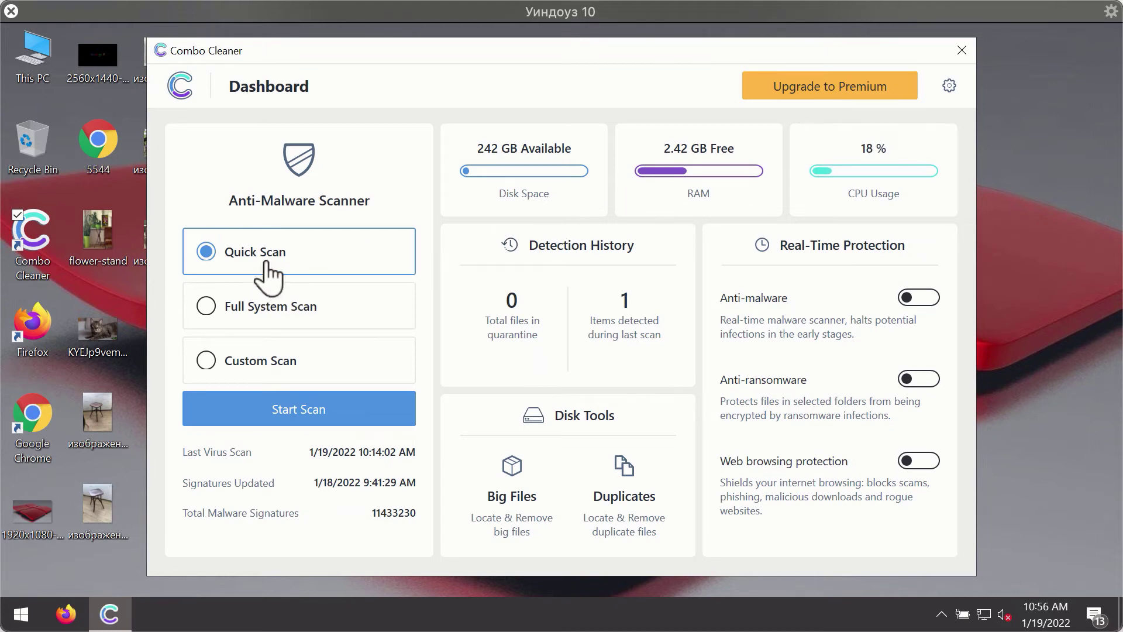
pyautogui.click(338, 415)
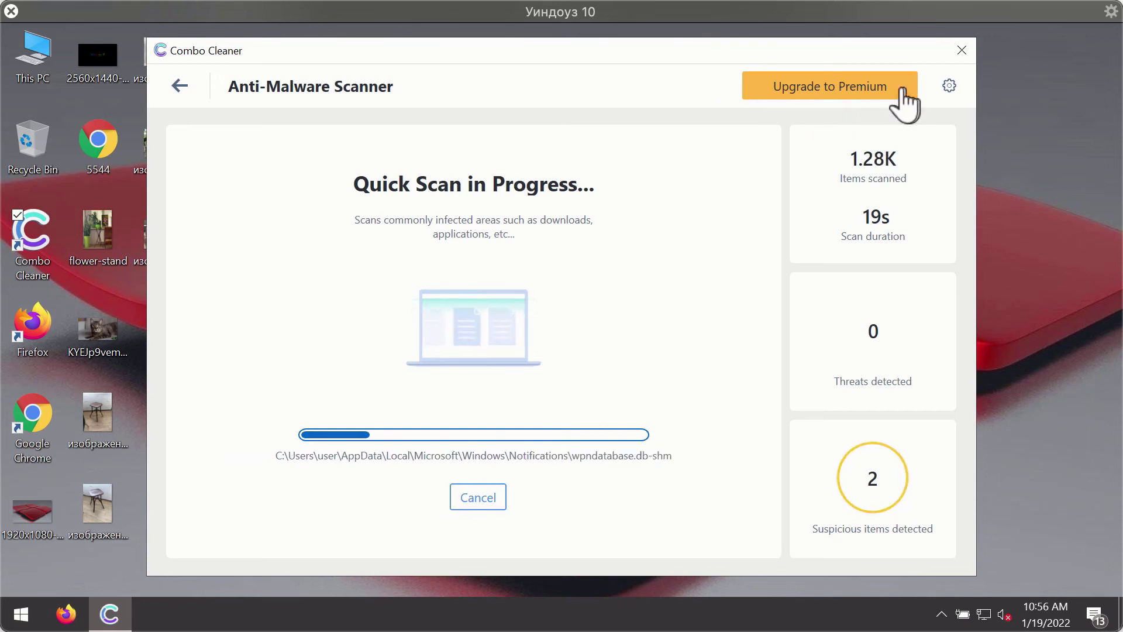
# Open Combo Cleaner's settings and view the Anti-Ransomware section.
pyautogui.click(950, 88)
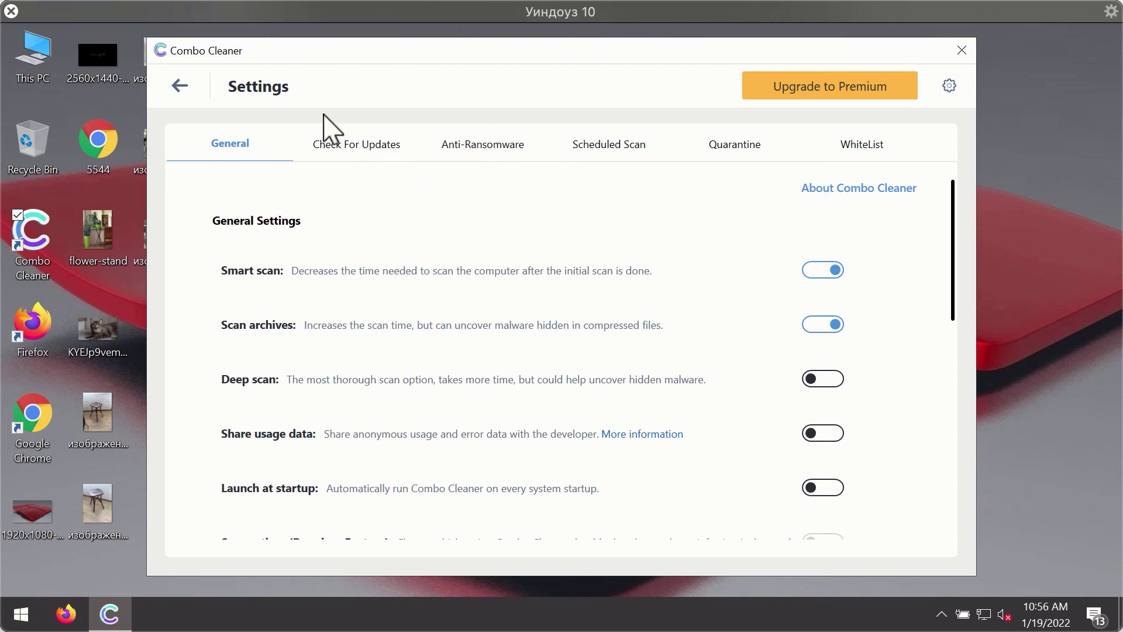
pyautogui.click(481, 150)
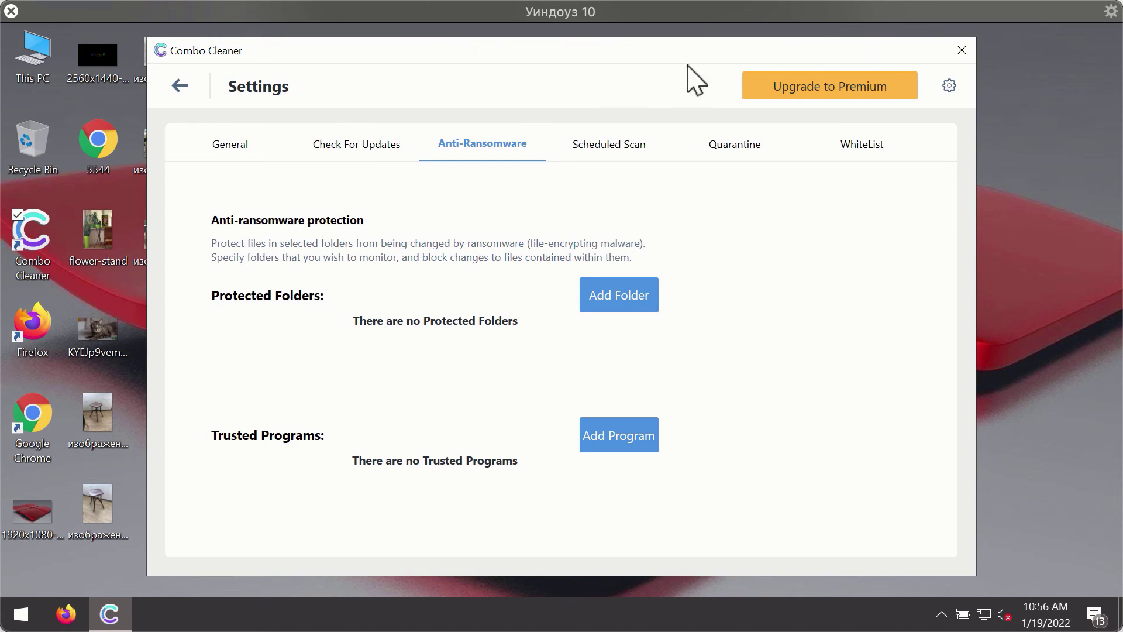
# Return to the running Quick Scan from the dashboard, cancel it and confirm stopping.
pyautogui.click(179, 88)
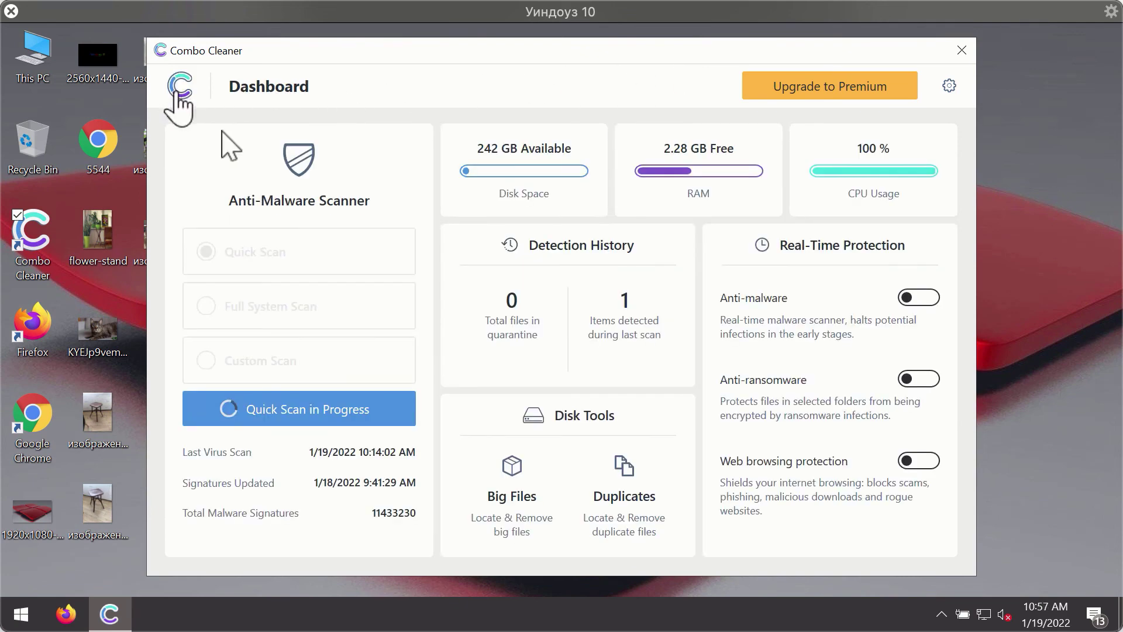
pyautogui.click(330, 416)
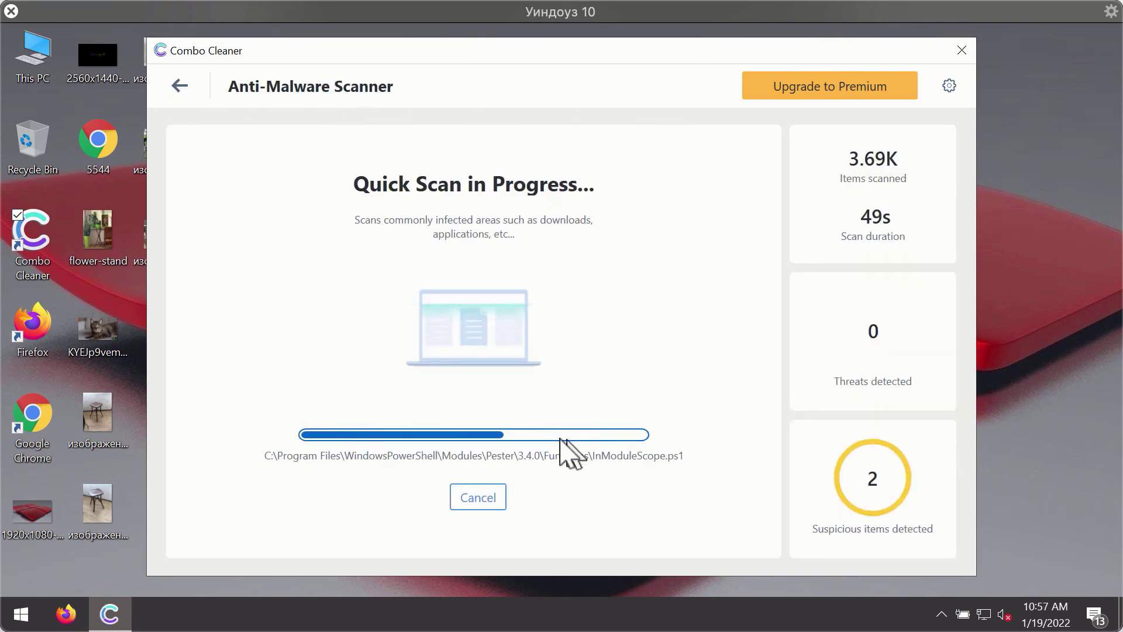
pyautogui.click(494, 496)
pyautogui.click(539, 404)
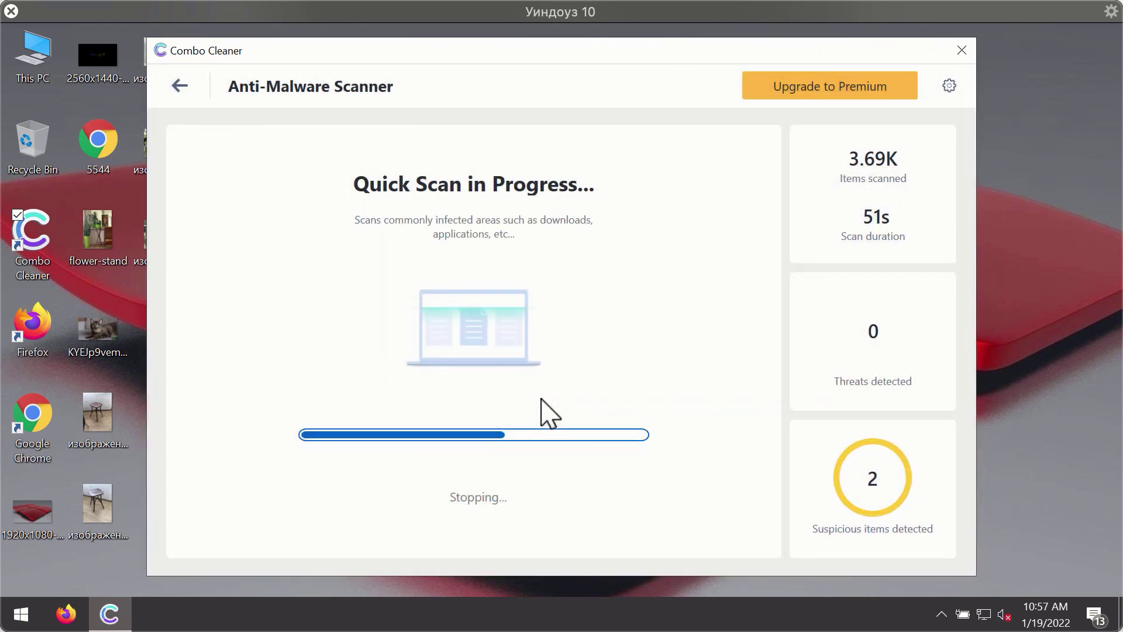